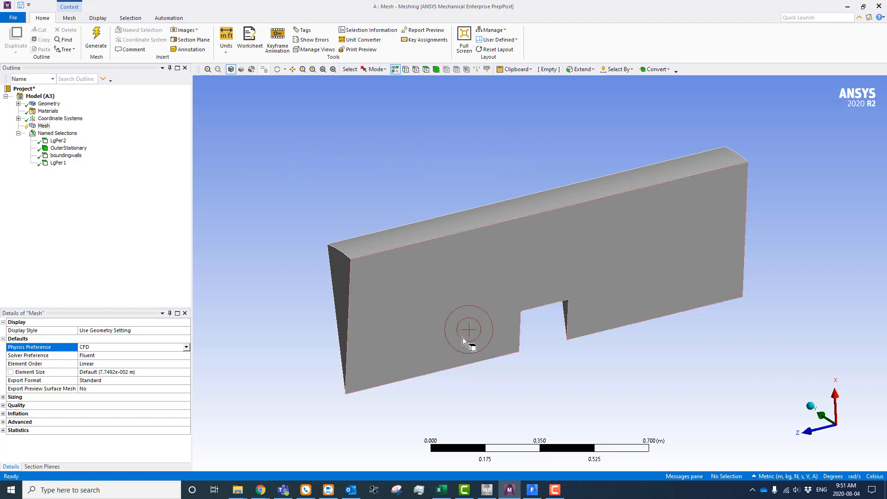
Step: Insert a Match Control on the mesh with the large notched side face preselected
middle_click_drag(327, 201, 511, 221)
left_click(511, 218)
middle_click_drag(434, 201, 512, 263)
left_click(526, 264)
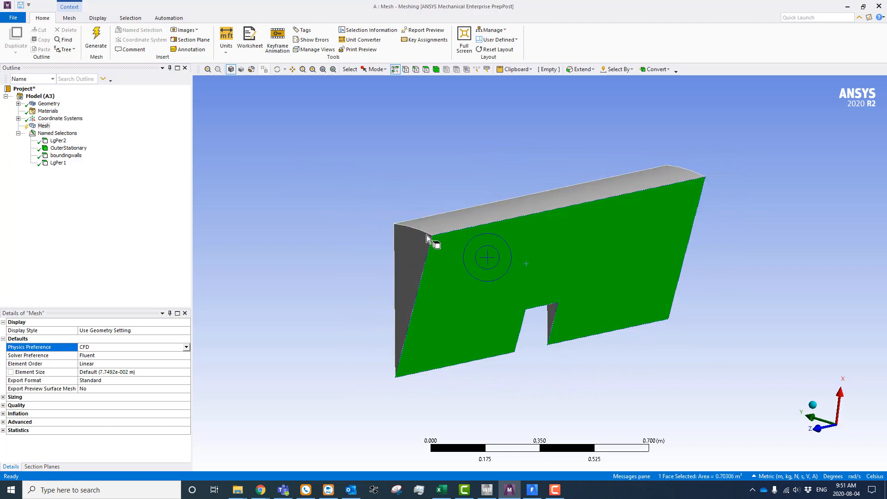
middle_click_drag(360, 186, 348, 170)
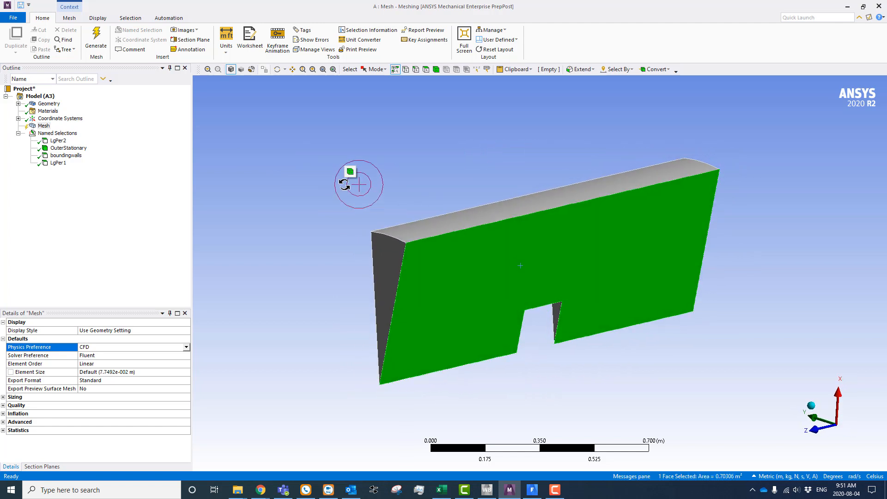
left_click(43, 126)
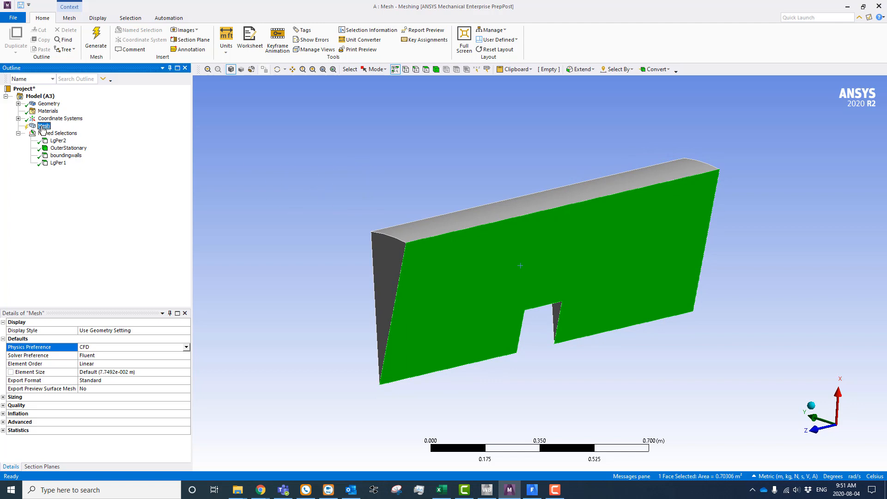
right_click(43, 128)
mouse_move(74, 131)
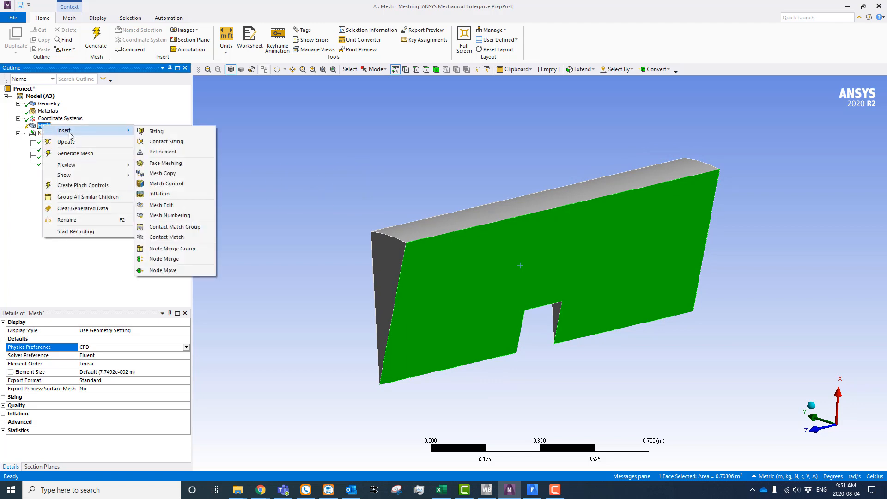
left_click(170, 183)
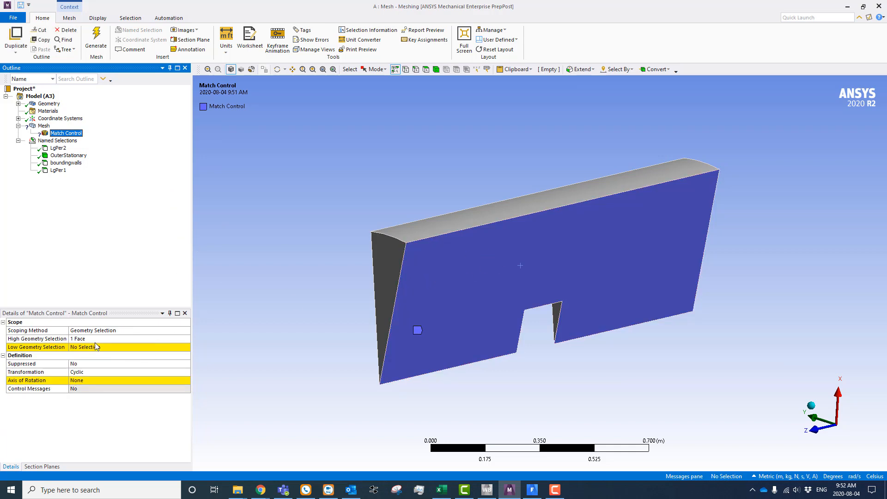
Step: Try scoping the match control by Named Selection and return it to Geometry Selection
left_click(157, 330)
left_click(187, 332)
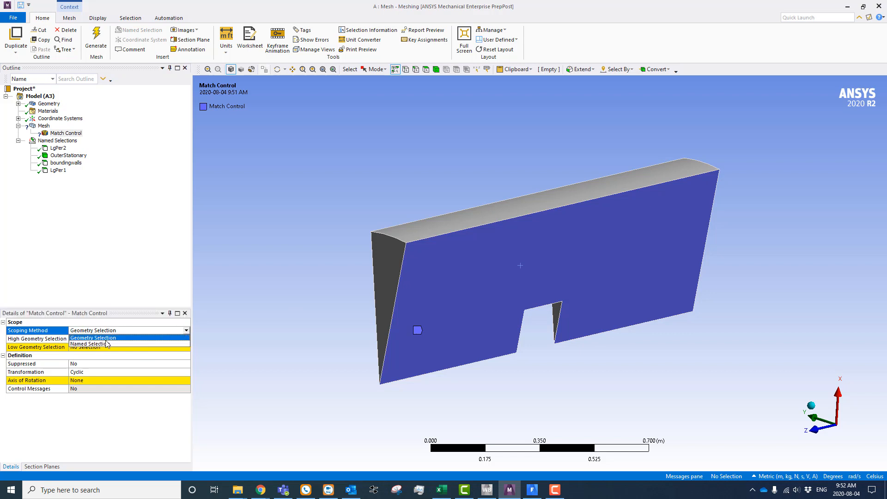
left_click(107, 343)
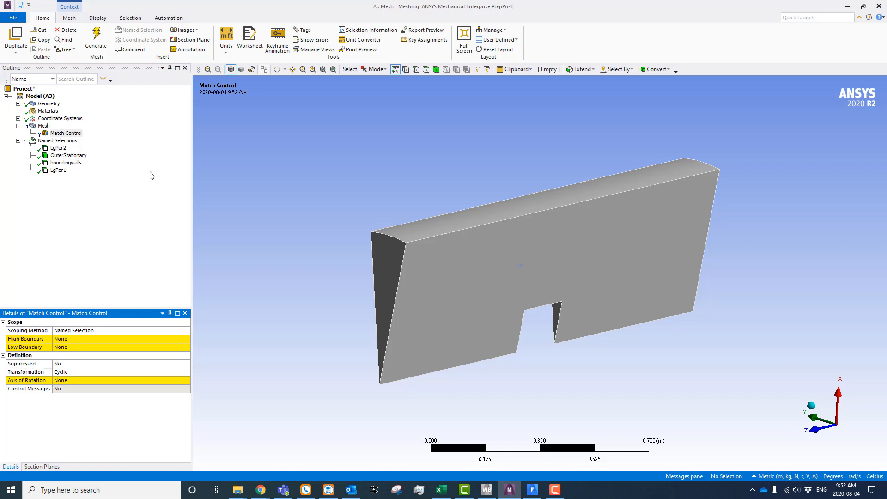
middle_click_drag(313, 212, 313, 212)
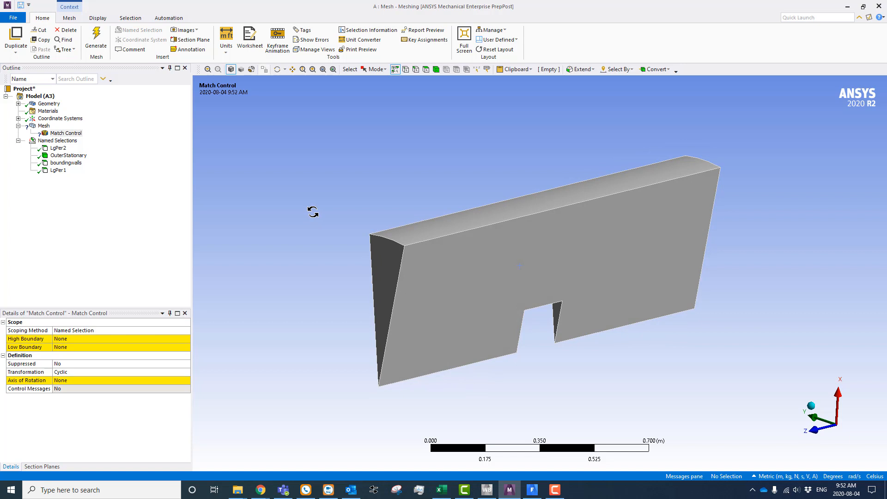
left_click(155, 331)
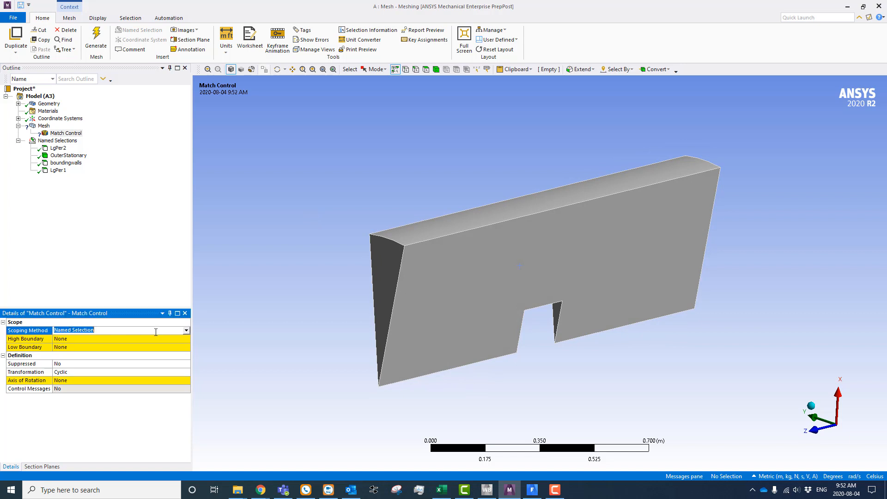
left_click(187, 331)
left_click(107, 339)
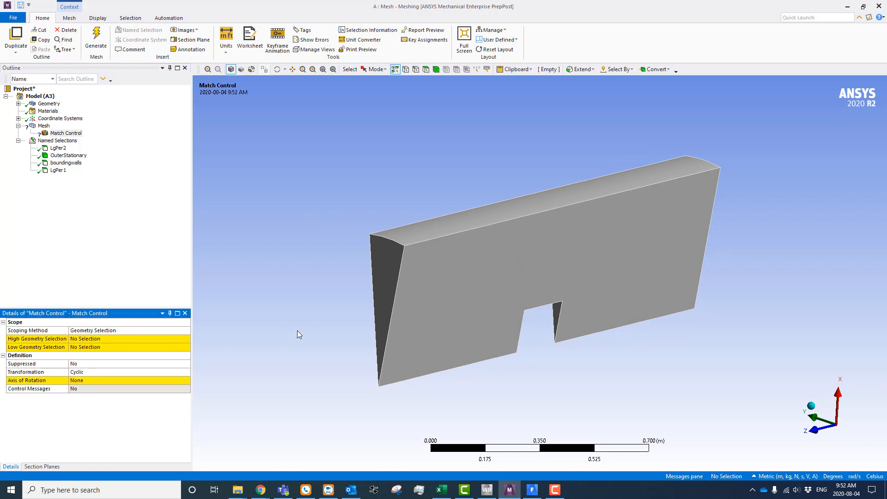
Step: Assign the large notched side face as the match control's high geometry selection
left_click(122, 339)
left_click(440, 301)
middle_click_drag(321, 301, 148, 345)
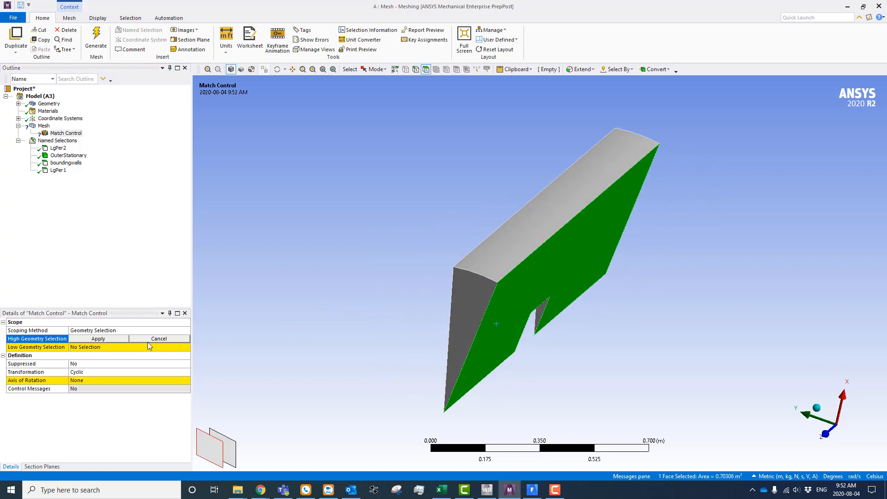
left_click(134, 347)
left_click(115, 340)
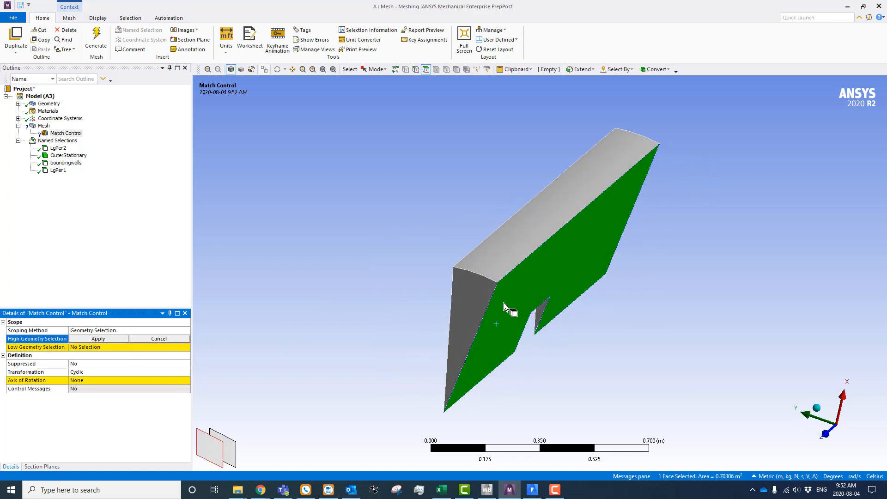
left_click(98, 339)
Step: Assign the opposite notched side face as the match control's low geometry selection
left_click(104, 347)
middle_click_drag(499, 319, 425, 317)
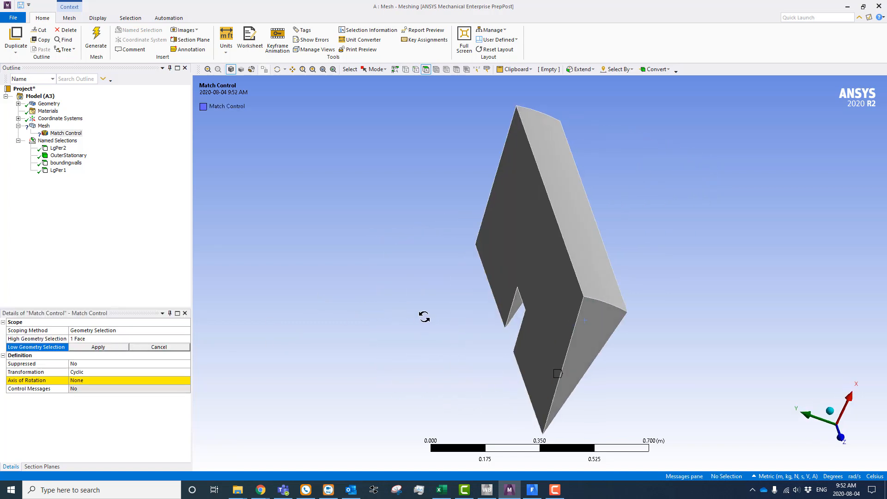
left_click(516, 279)
left_click(114, 347)
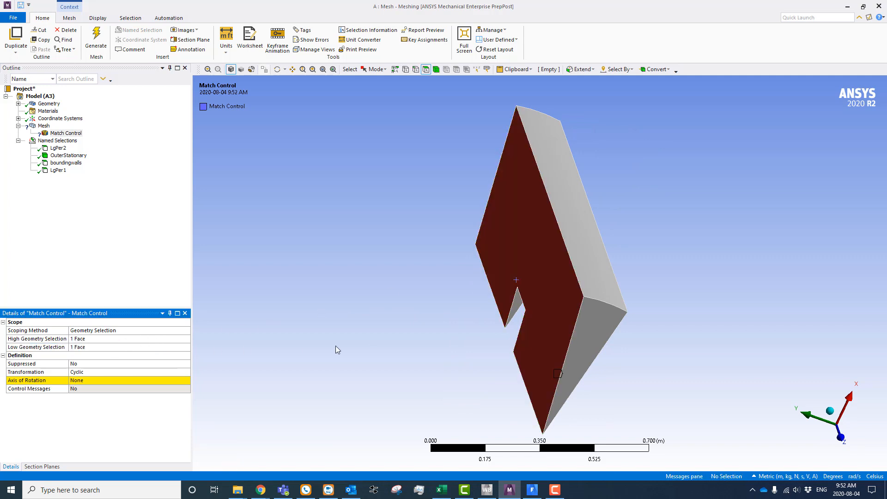
Step: Set the match control's axis of rotation to Global Coordinate System
middle_click_drag(426, 348, 289, 344)
left_click(98, 381)
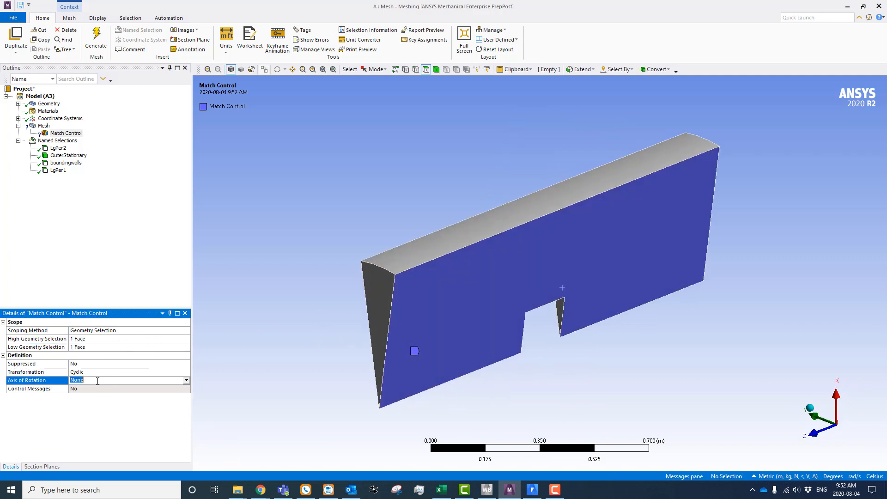
left_click(186, 381)
left_click(89, 390)
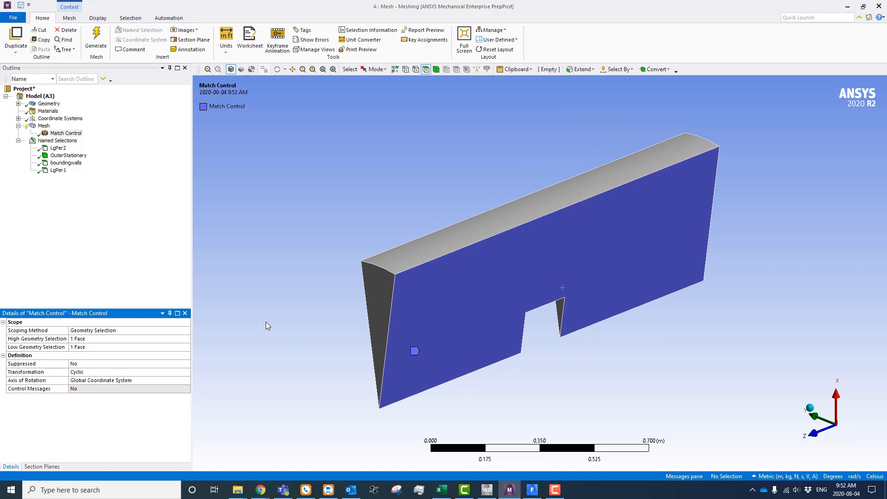
middle_click_drag(689, 409, 650, 397)
middle_click_drag(667, 369, 737, 359)
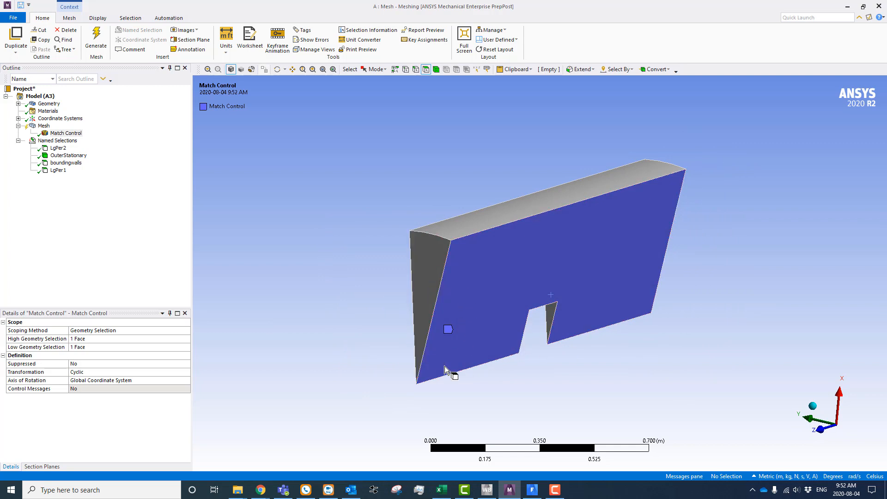
middle_click_drag(752, 387, 768, 403)
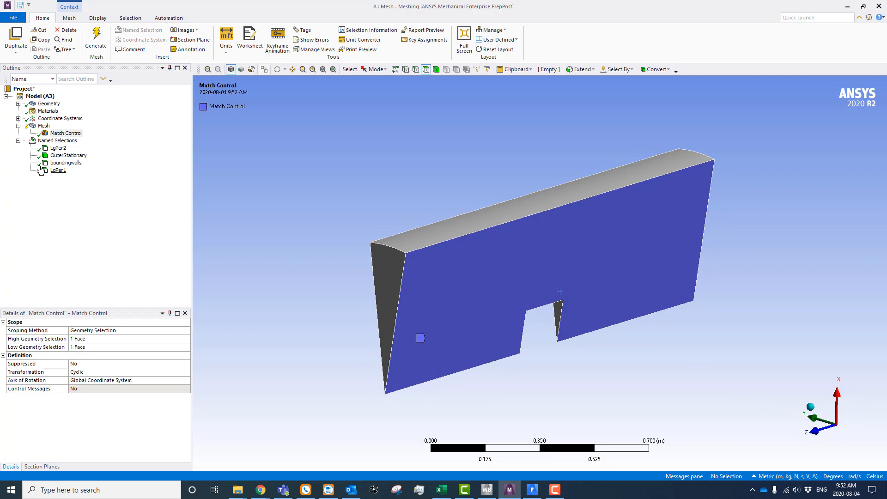
middle_click_drag(244, 205, 319, 218)
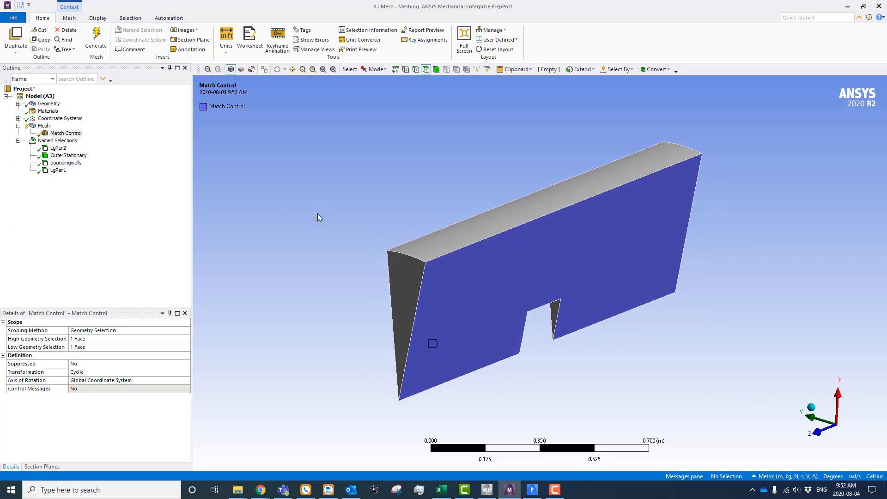
middle_click_drag(359, 289, 426, 298)
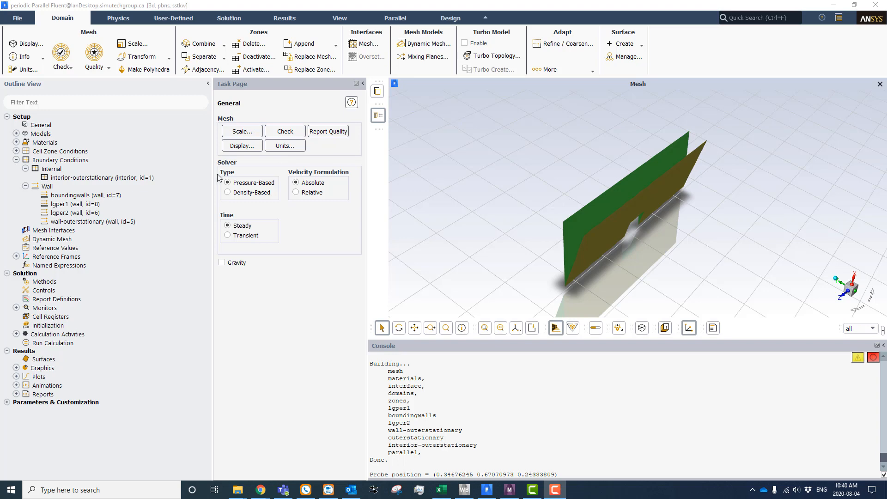
Step: In Fluent, change the boundary type of the walls lgper1 and lgper2 to interface
left_click(65, 205)
left_click(65, 213, "ctrl")
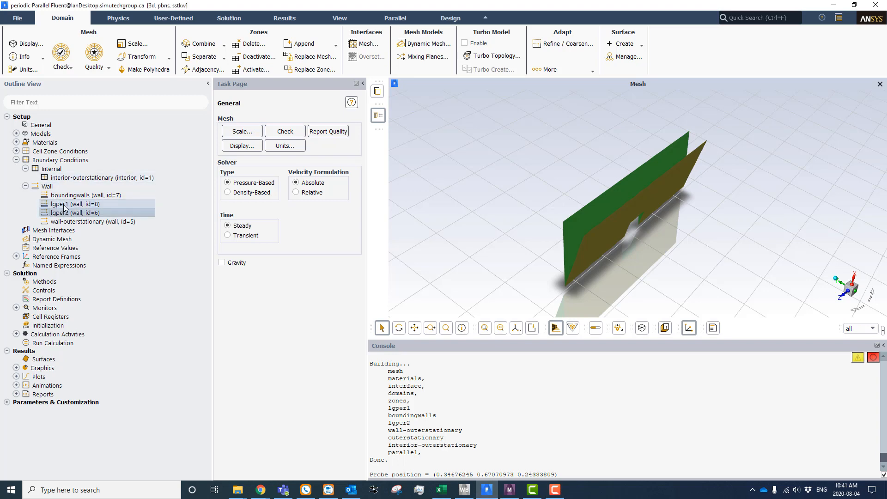
right_click(65, 208)
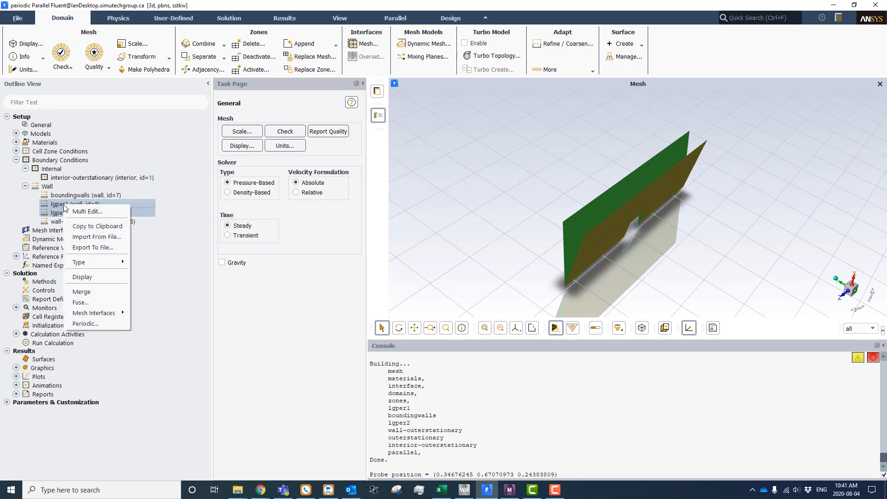
mouse_move(88, 261)
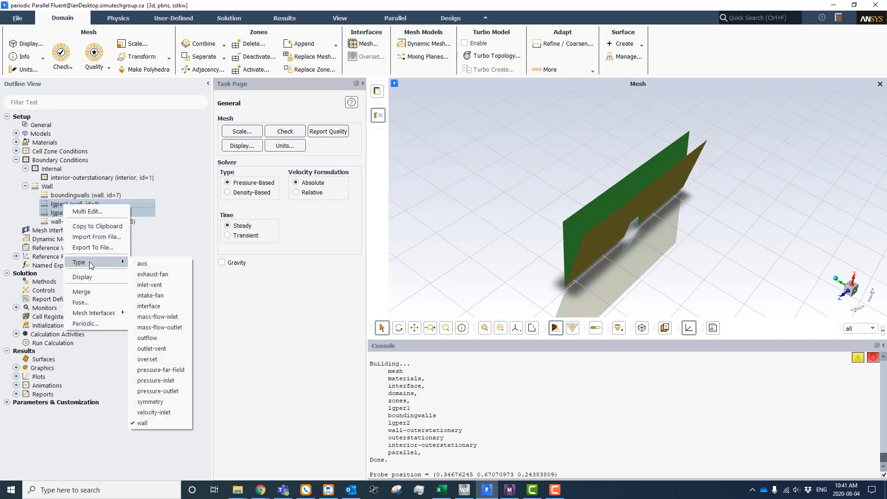
left_click(151, 308)
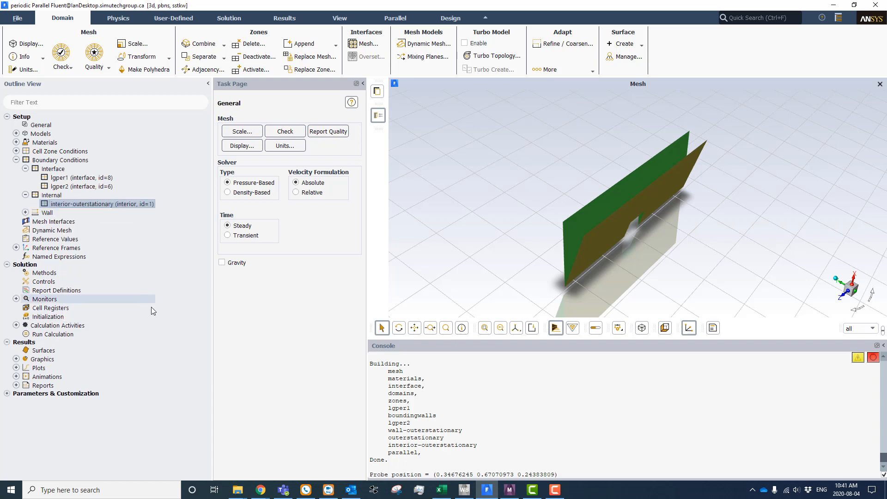
left_click(578, 219)
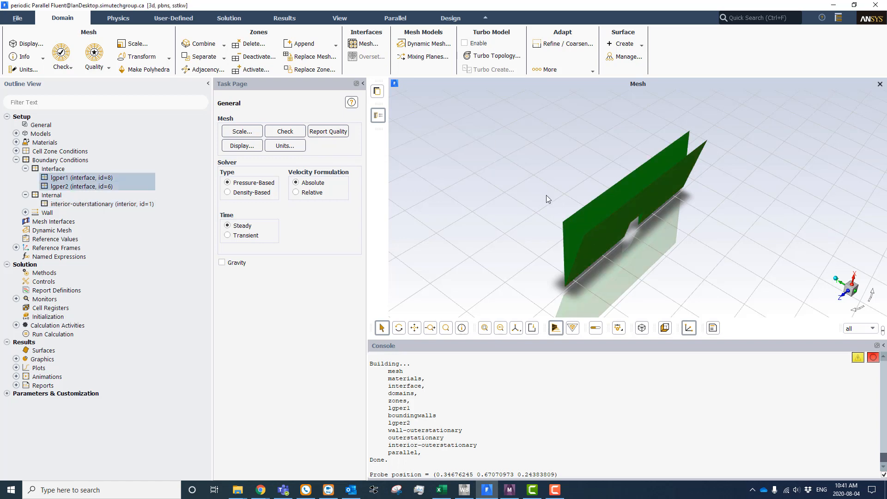
left_click_drag(546, 195, 523, 181)
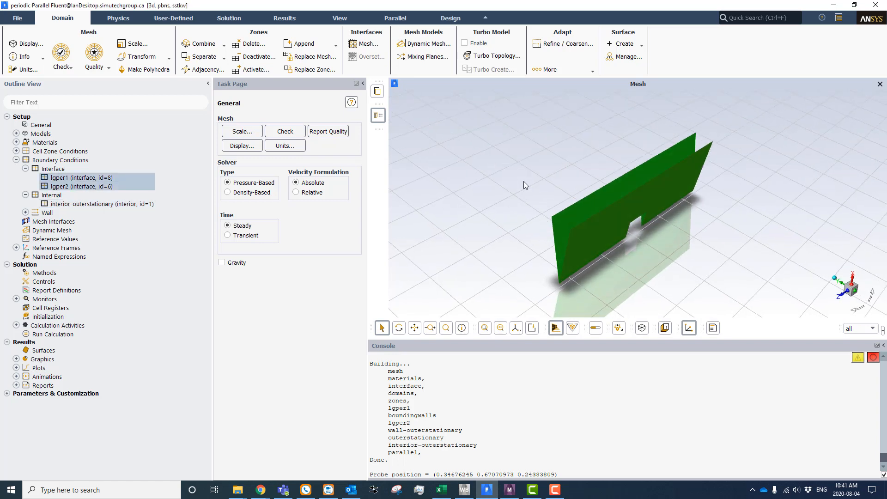
left_click(523, 182)
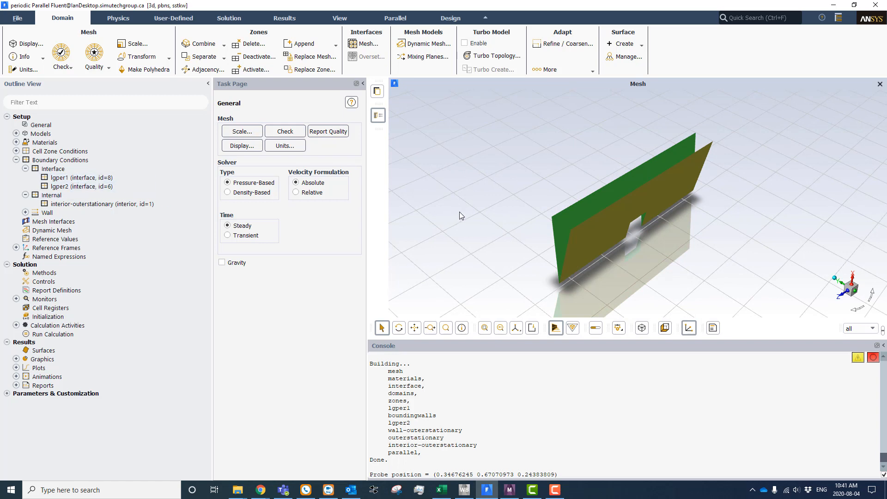
Step: Create a rotational periodic zone from lgper1 and lgper2 using the Conformal creation method
left_click(568, 218)
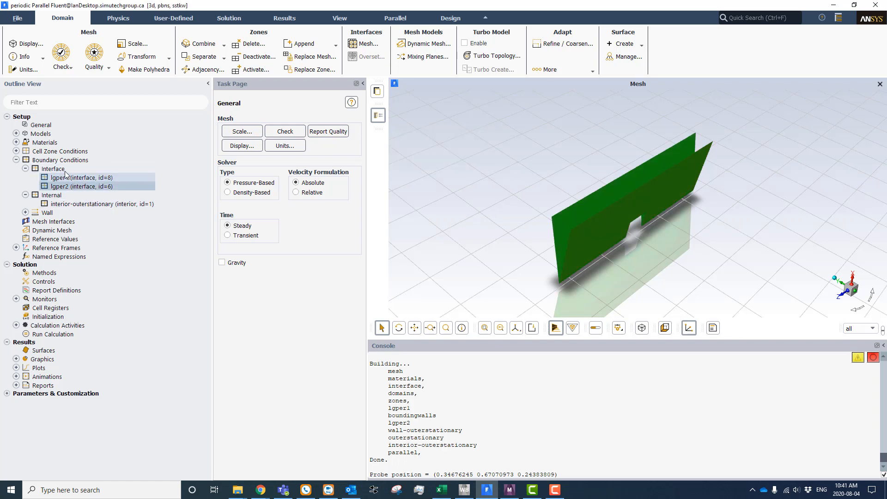
right_click(425, 161)
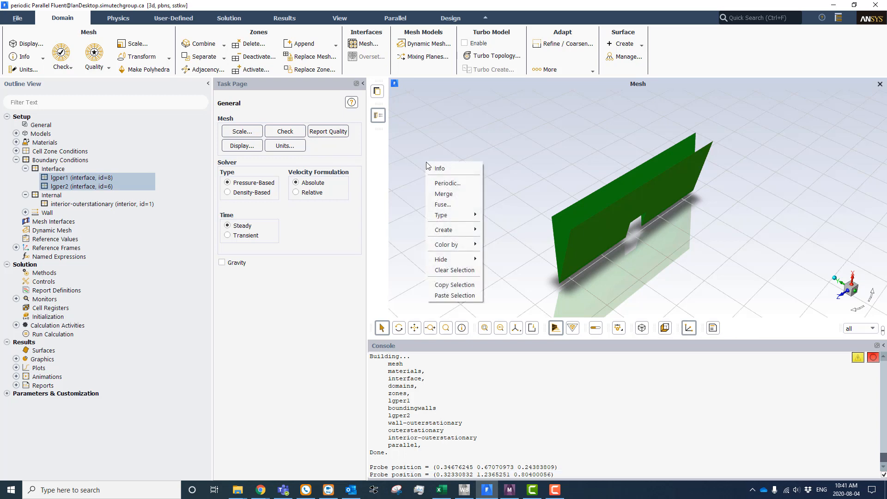
left_click(447, 184)
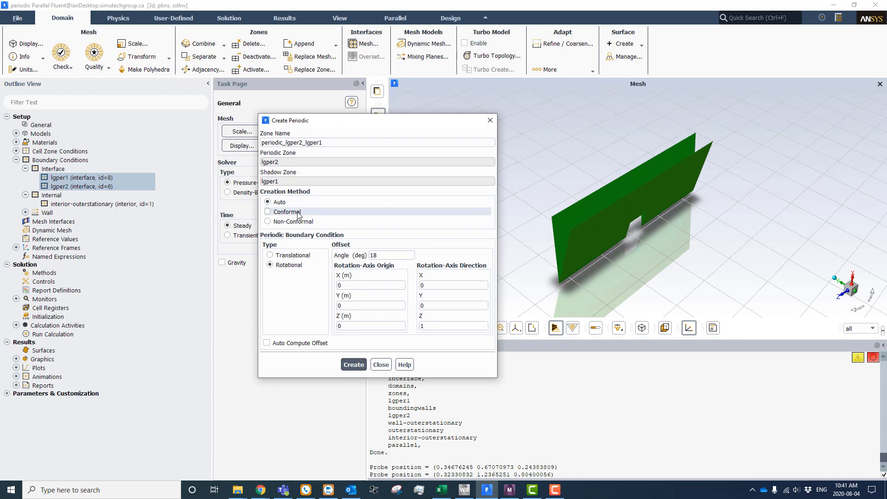
left_click(268, 213)
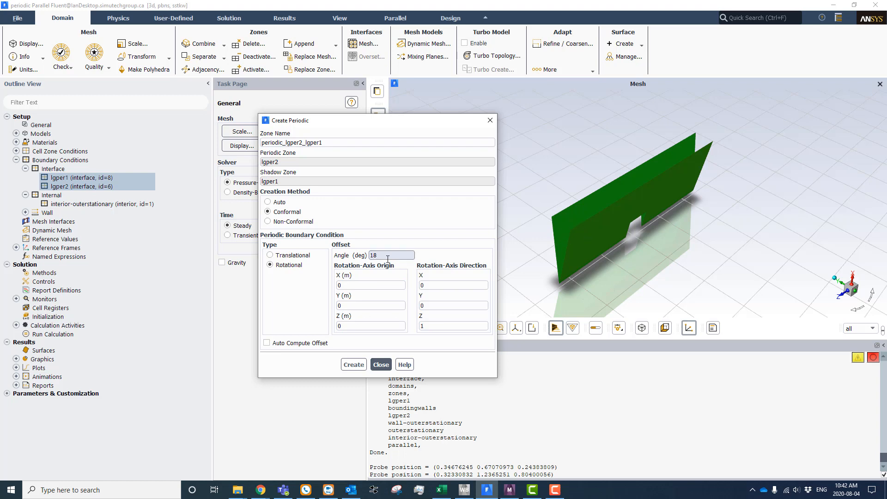
left_click(353, 365)
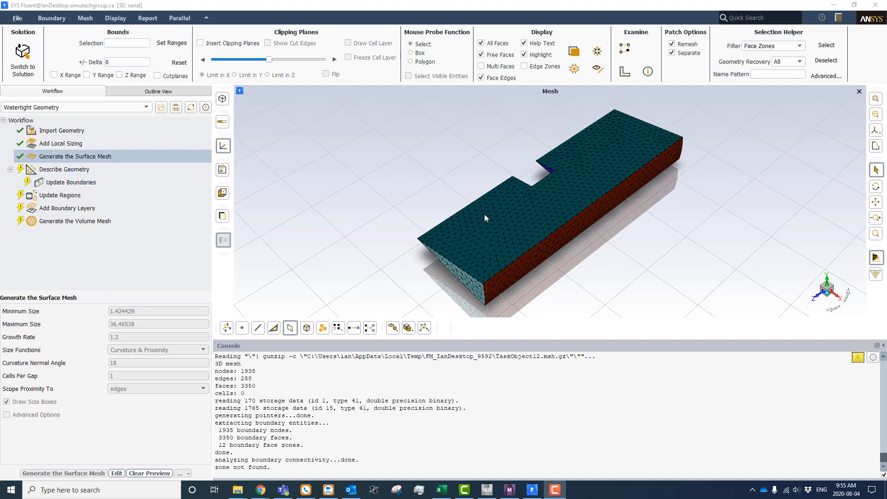
Step: Insert a Set Up Periodic Boundaries task directly after the Generate the Surface Mesh task in the Watertight Geometry workflow
left_click_drag(484, 215, 467, 184)
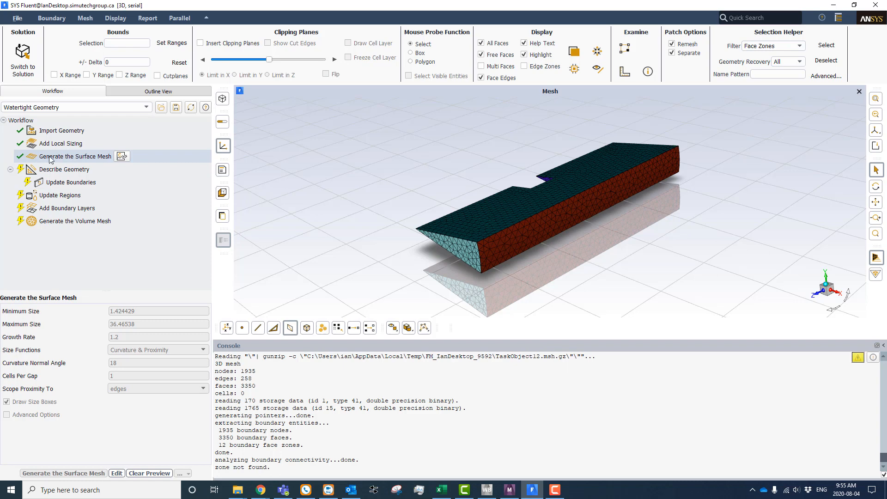
left_click(68, 156)
right_click(68, 159)
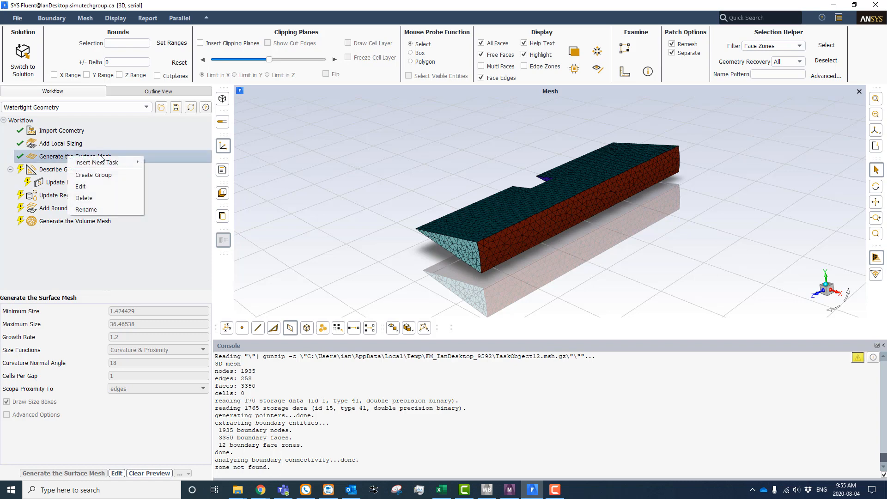
mouse_move(116, 163)
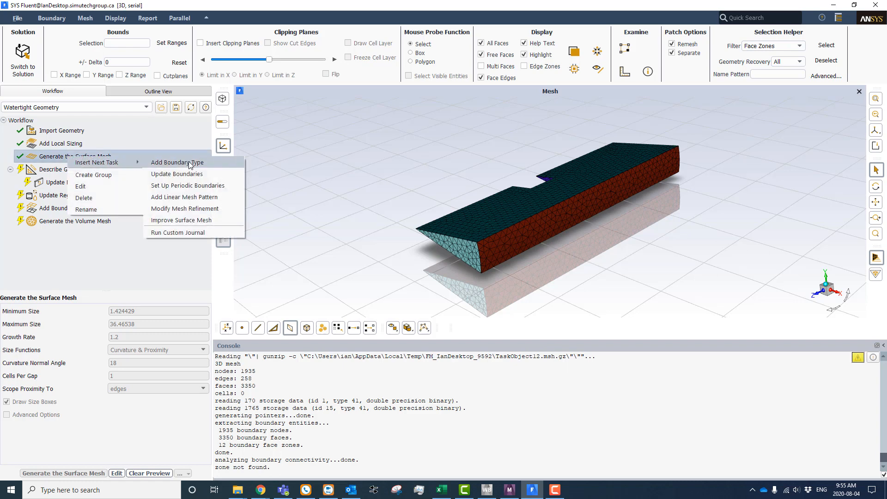
left_click(179, 186)
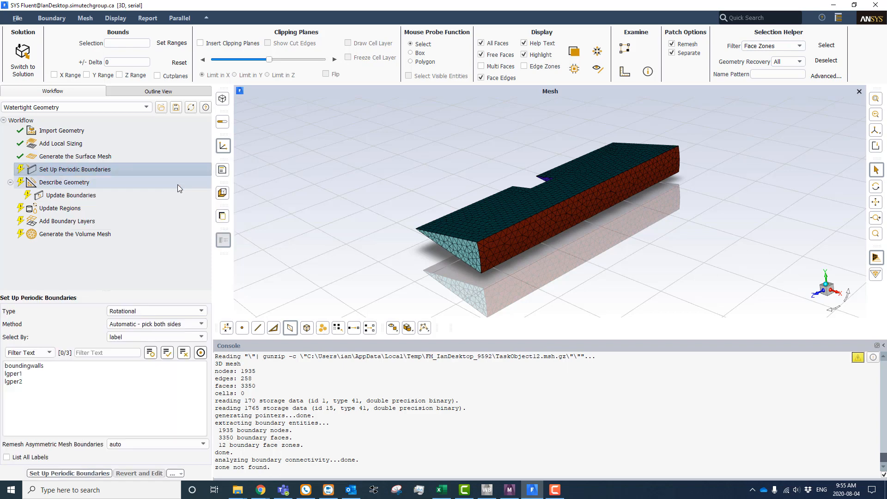
Step: Set the periodic boundaries to the Rotational type with the Automatic - pick both sides method
left_click(139, 311)
left_click(131, 320)
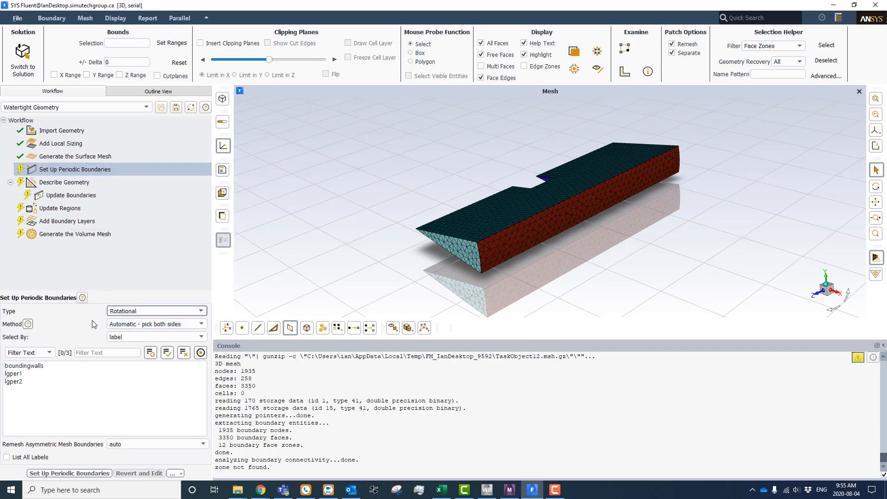
left_click_drag(376, 207, 388, 223)
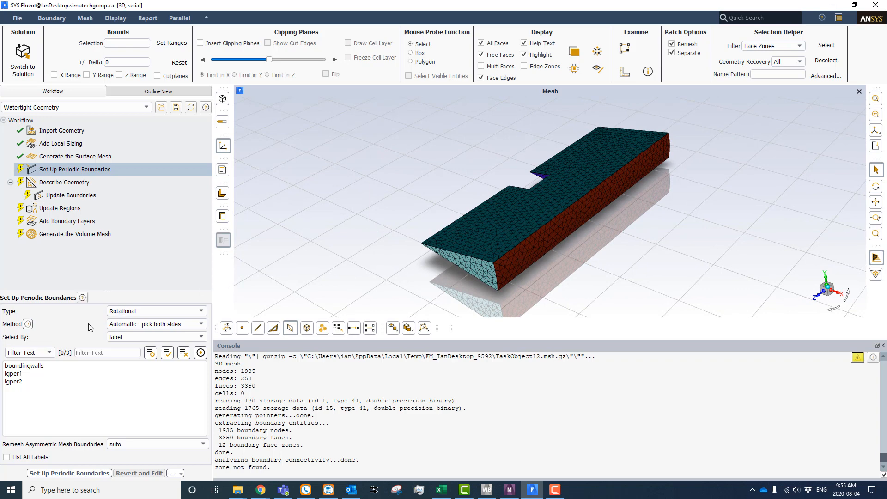
left_click(144, 325)
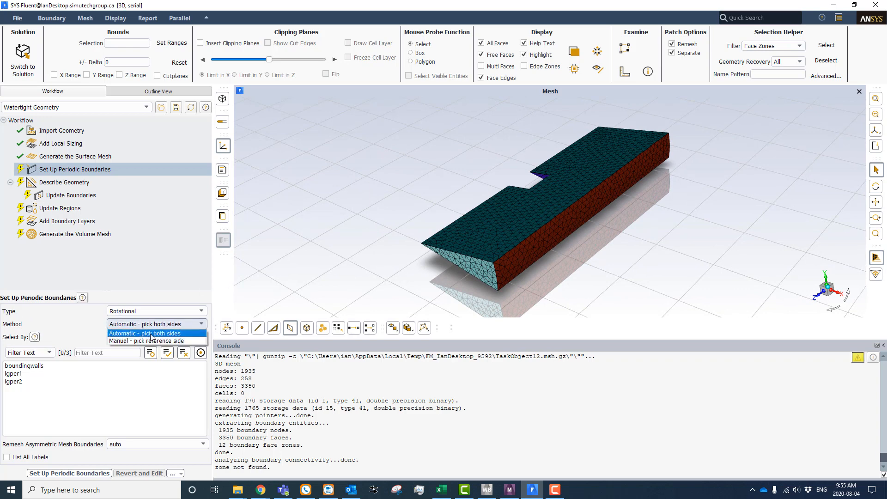
left_click(150, 335)
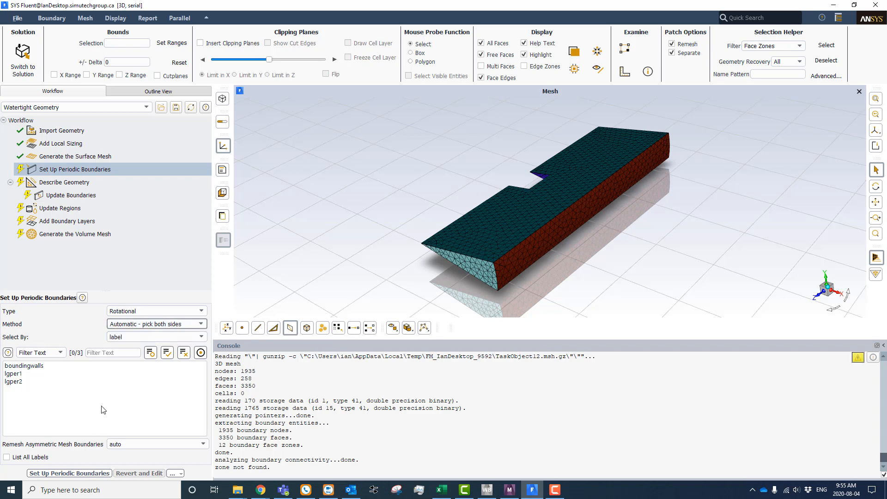
Step: Choose the labels lgper1 and lgper2 as the periodic sides and run the Set Up Periodic Boundaries task
left_click(14, 375)
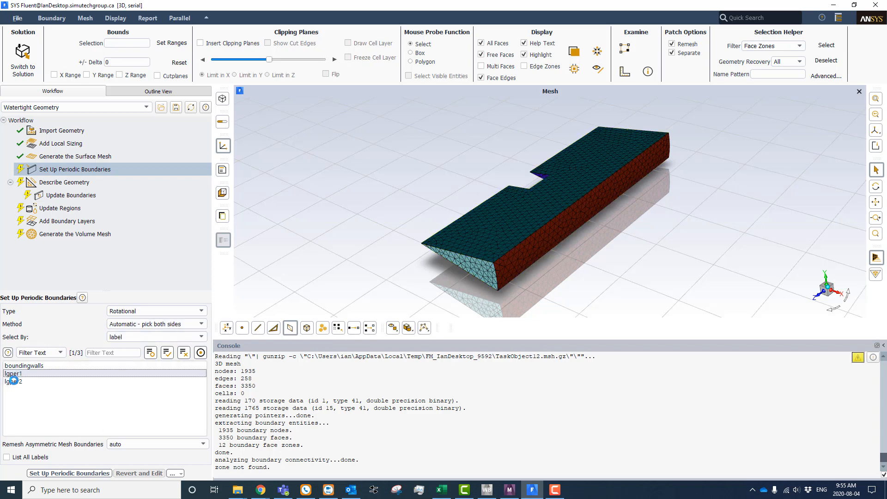
left_click(14, 383)
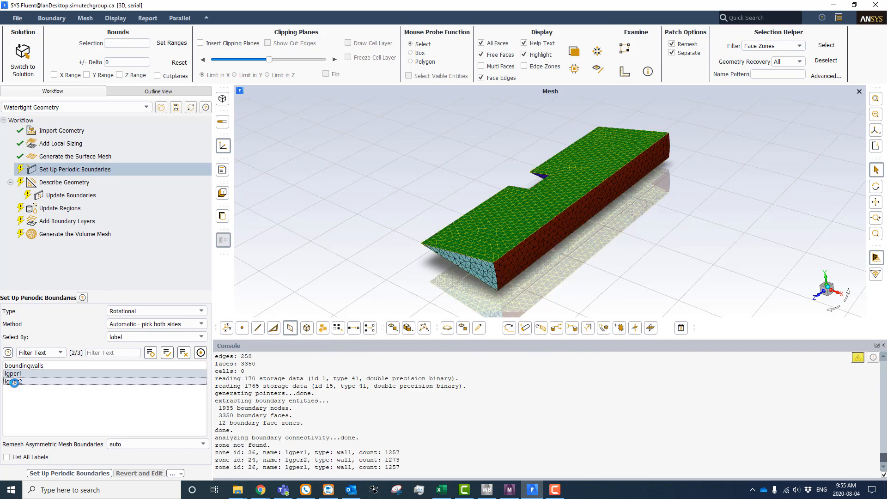
left_click(74, 474)
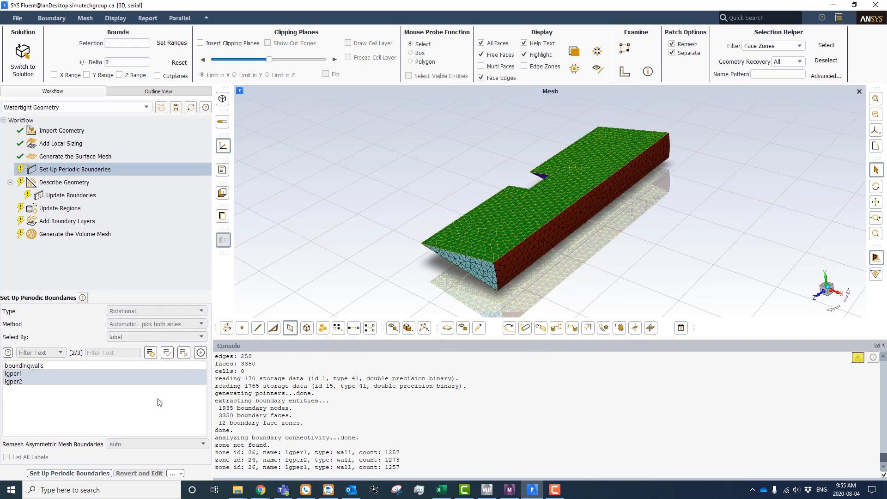